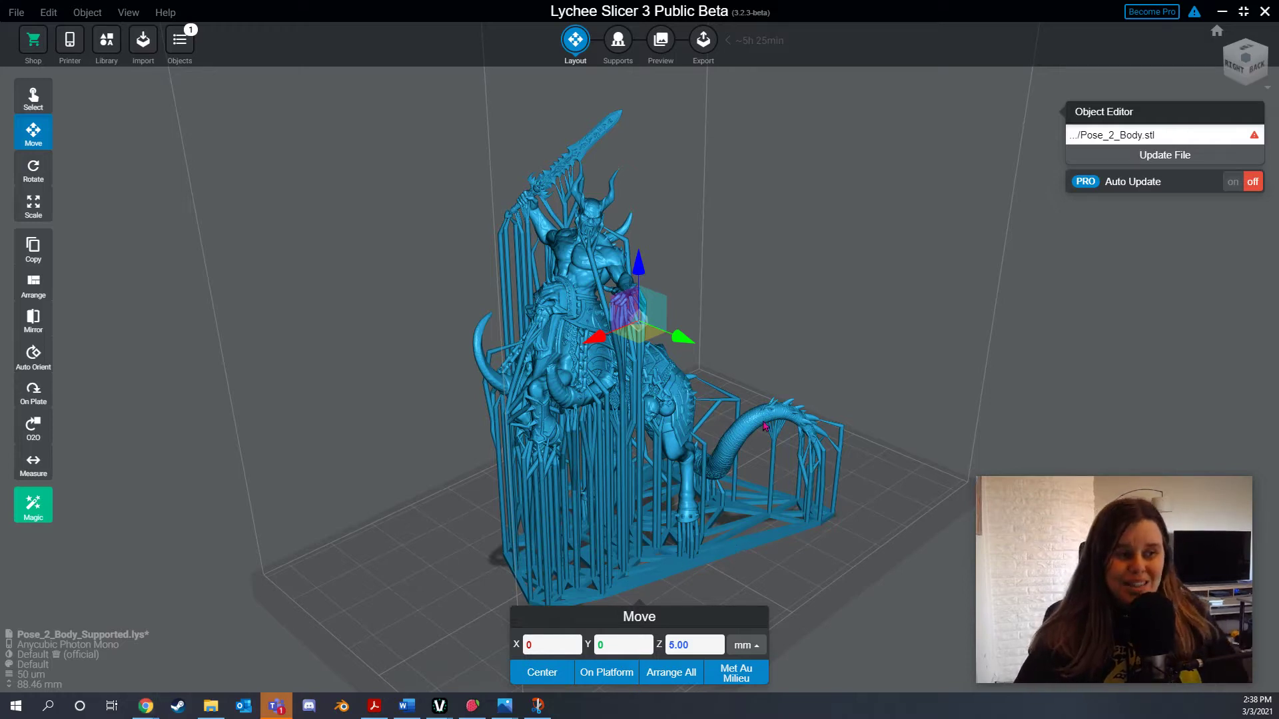
- Put away the essetria.jpg photo and bring up print fail.jpg over the slicer
{"action": "key", "text": "alt+Tab"}
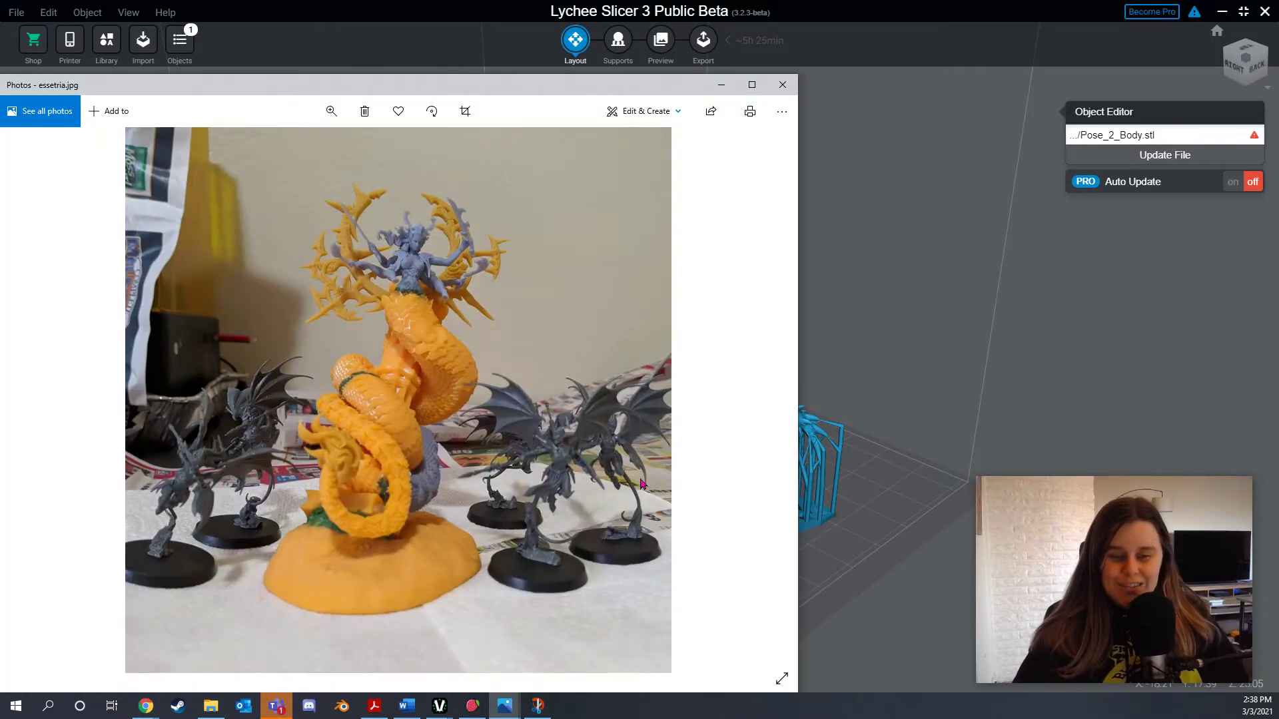
{"action": "left_click", "coordinate": [721, 86]}
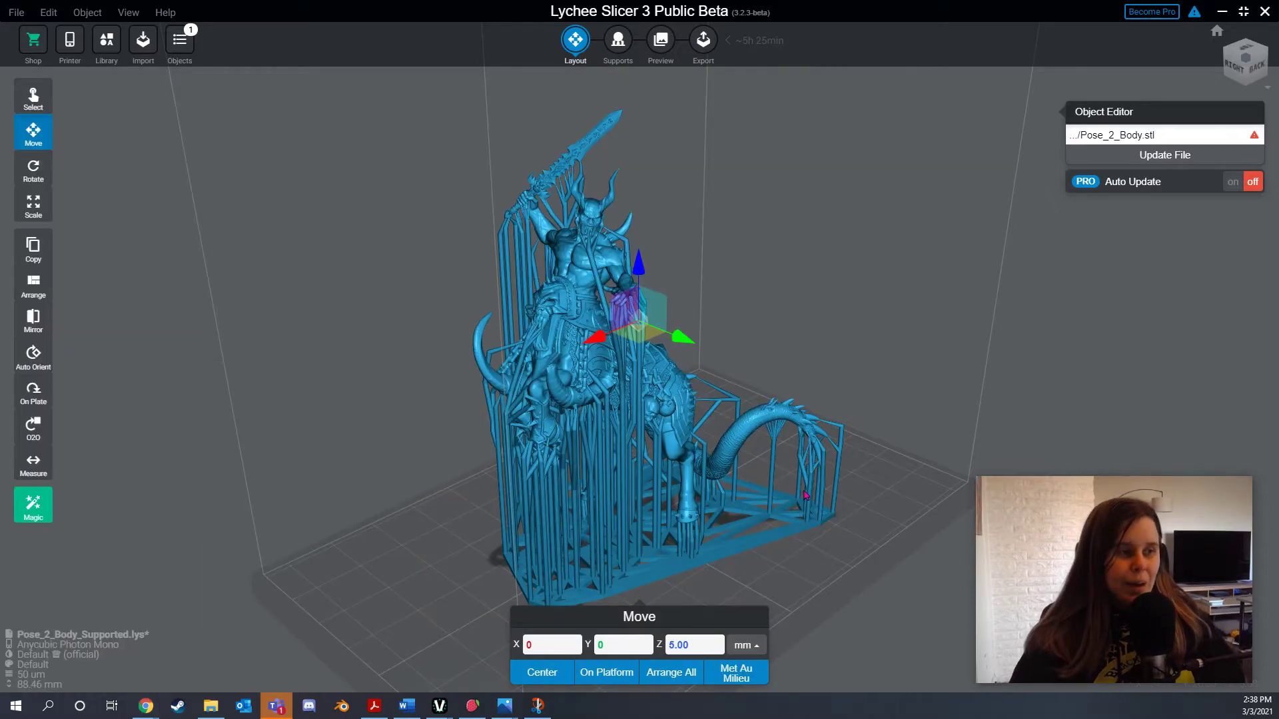
{"action": "key", "text": "alt+Tab"}
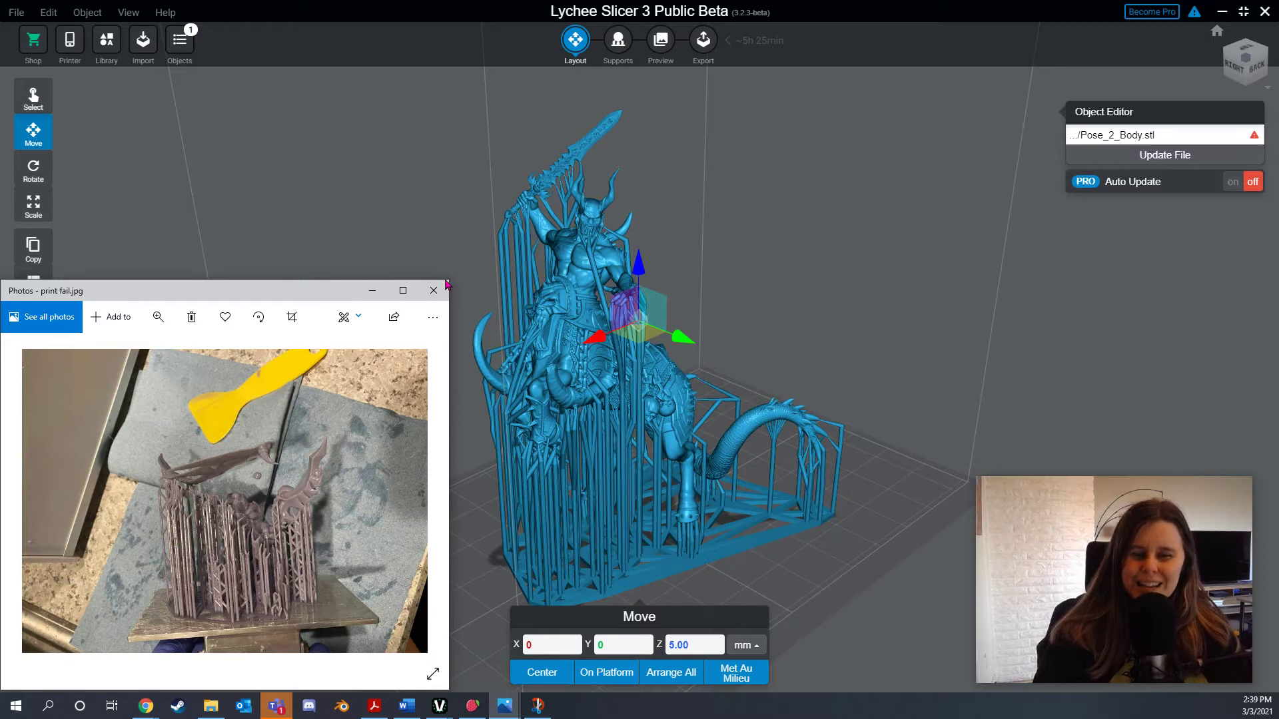
- Enlarge the failed-print photo to examine it, then close it
{"action": "left_click_drag", "start_coordinate": [447, 278], "coordinate": [948, 39]}
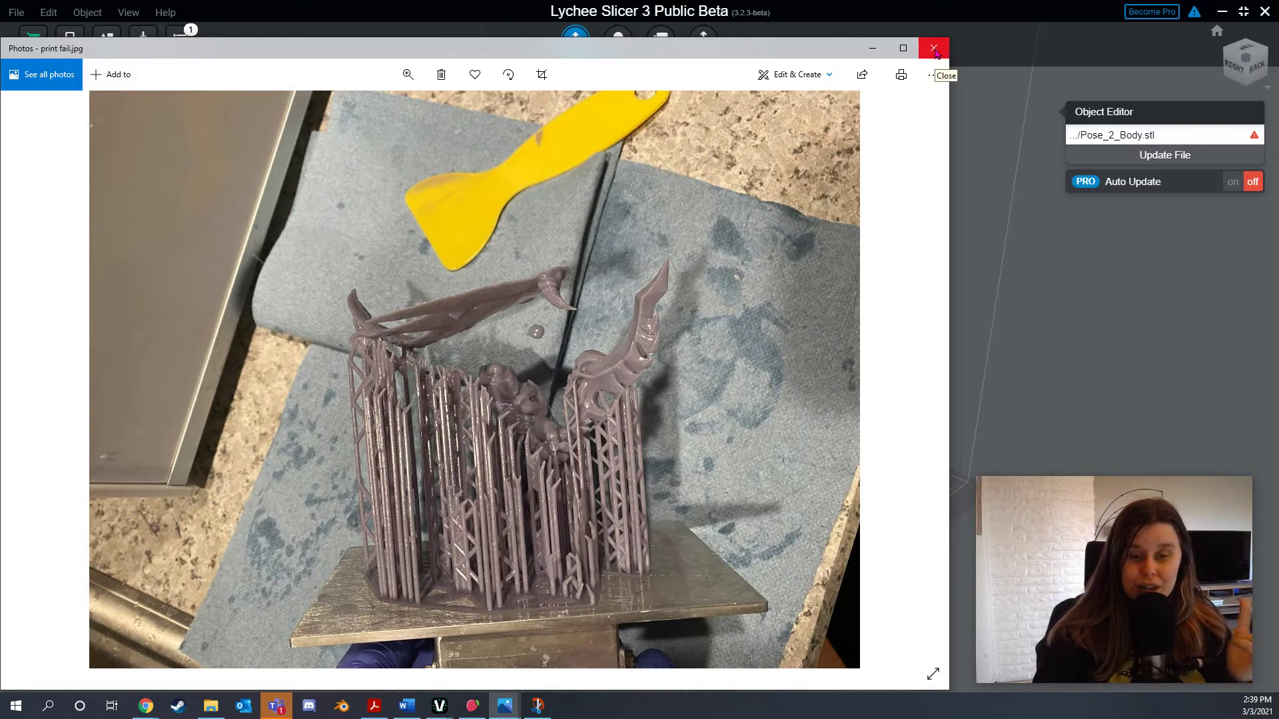
{"action": "left_click", "coordinate": [935, 53]}
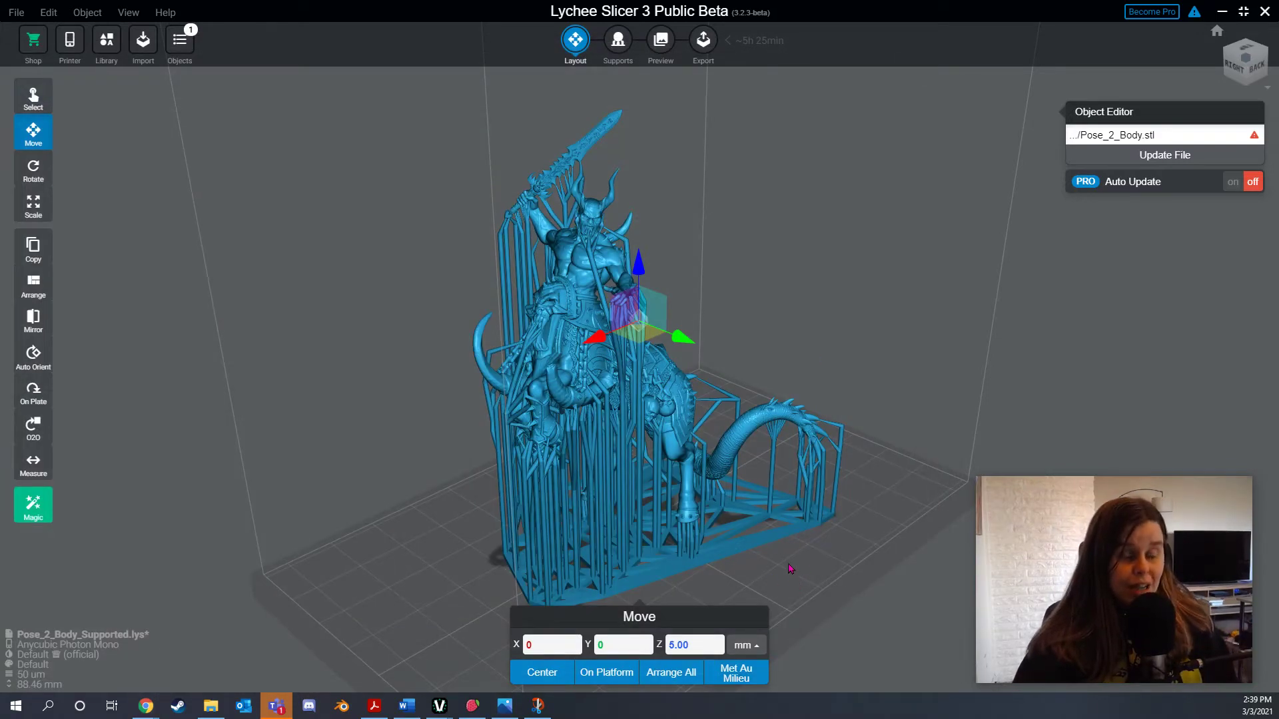
- Move the Decataurs folder window to the left and widen it to show file types and sizes
{"action": "key", "text": "alt+Tab"}
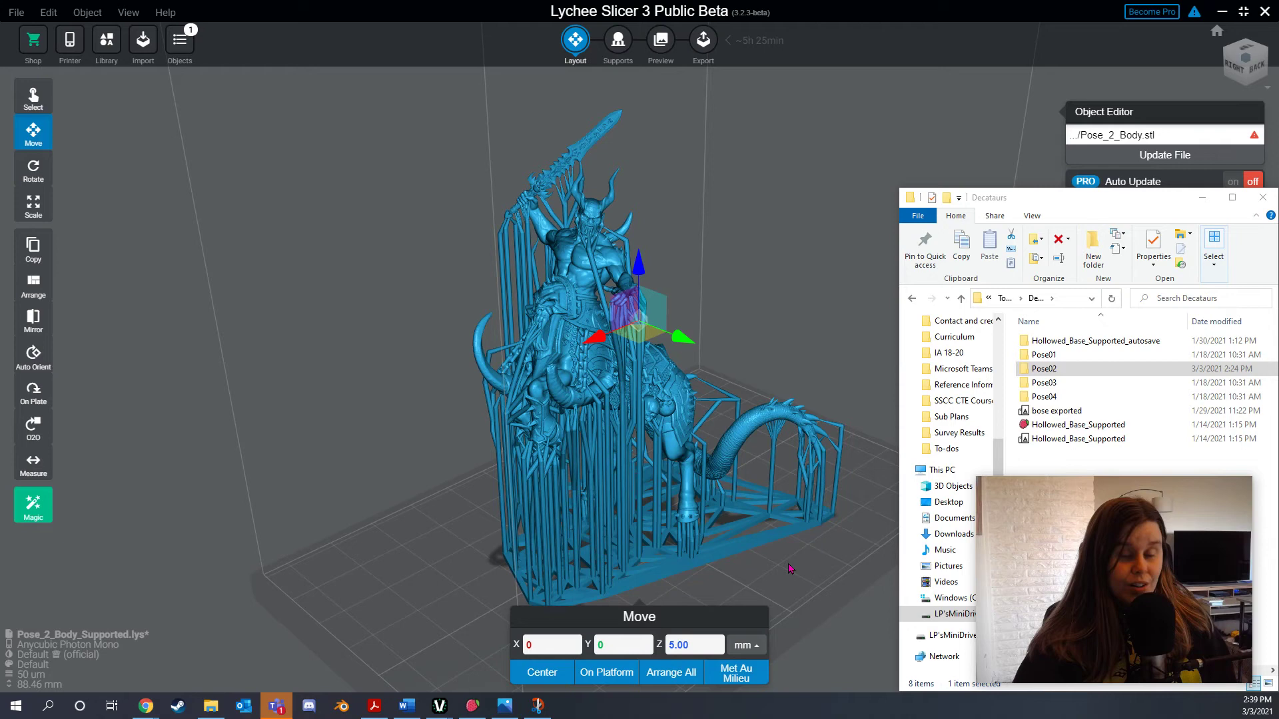
{"action": "left_click_drag", "start_coordinate": [1060, 196], "coordinate": [217, 115]}
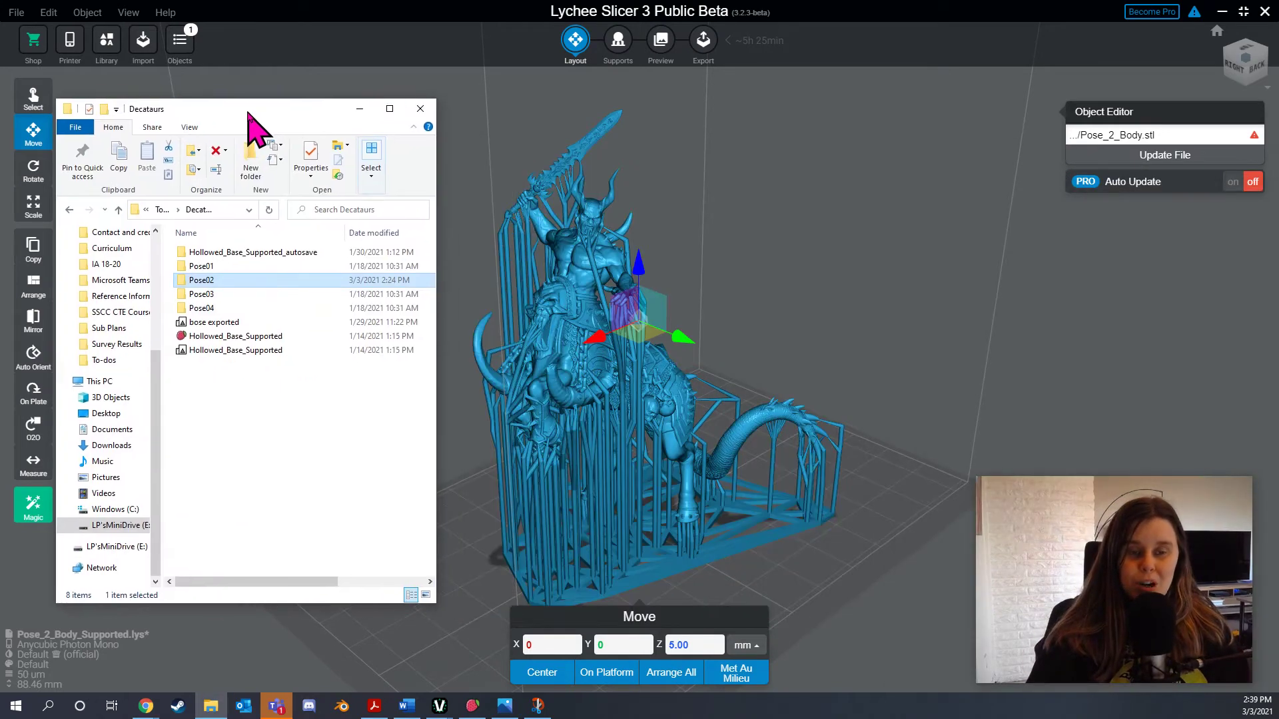
{"action": "left_click_drag", "start_coordinate": [437, 241], "coordinate": [751, 232]}
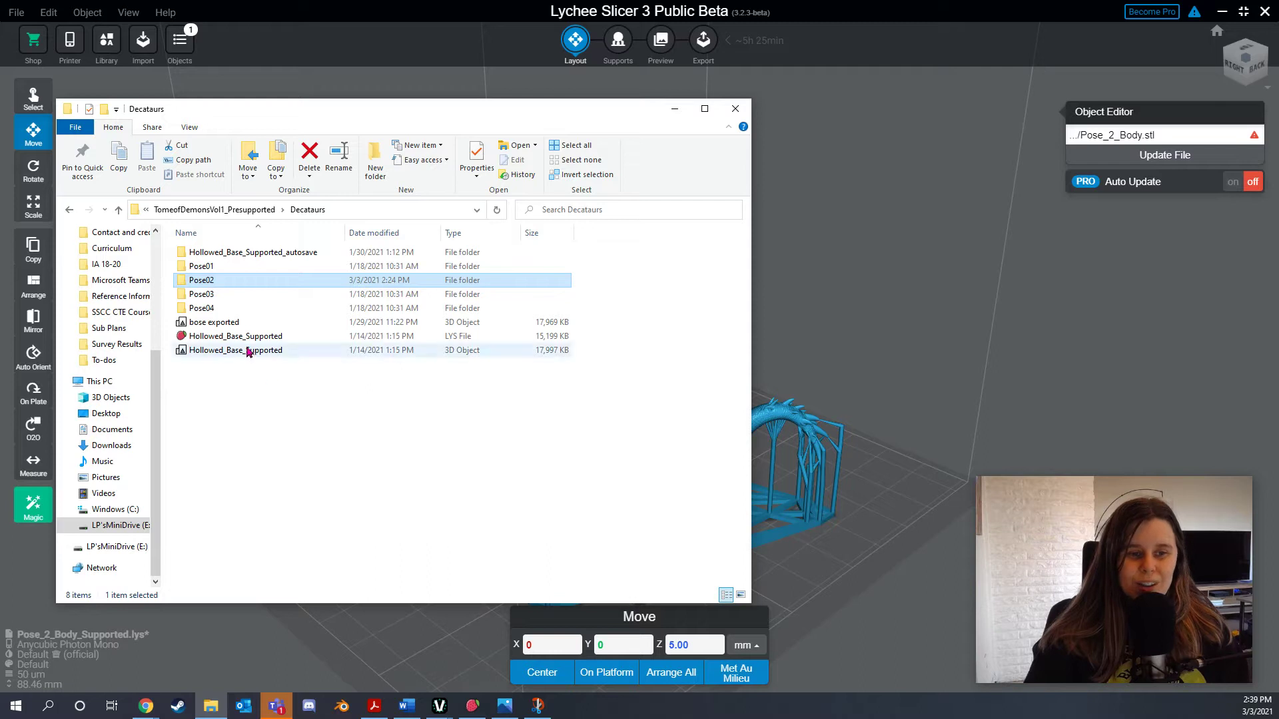
- Open the Pose02 folder and browse the supported Body and Wing STL and LYS files
{"action": "double_click", "coordinate": [223, 282]}
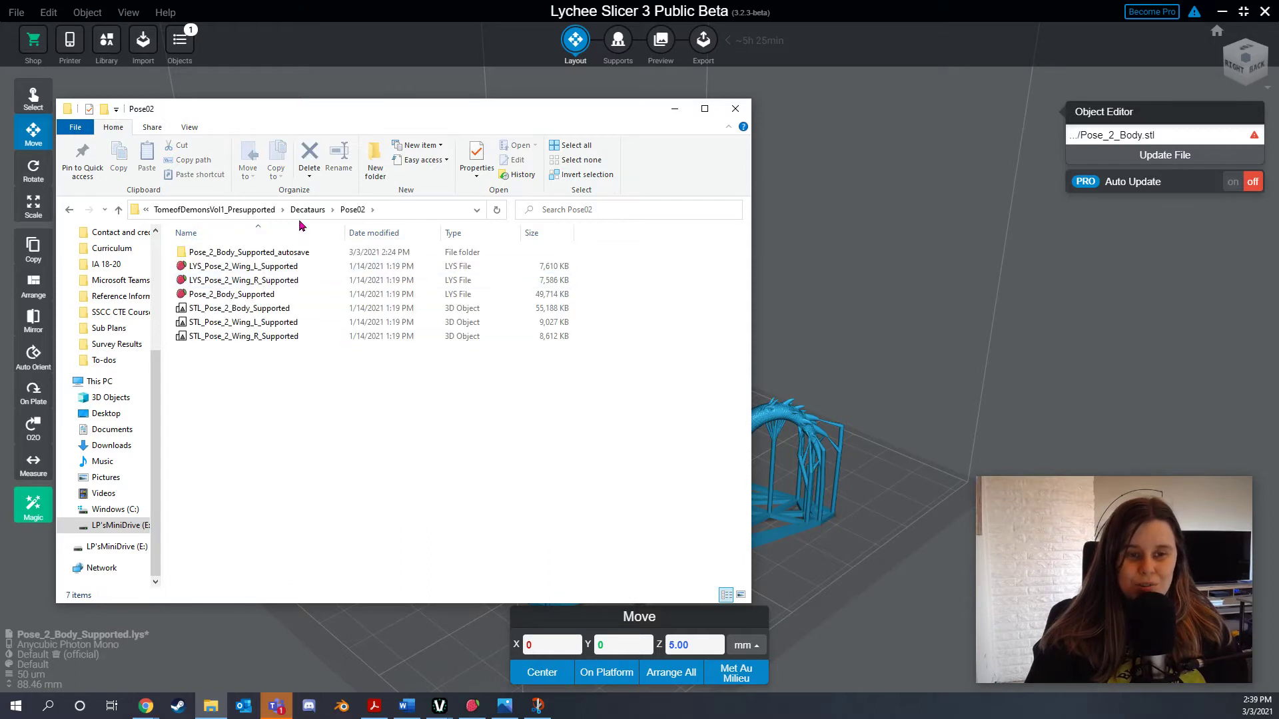
{"action": "left_click", "coordinate": [450, 323]}
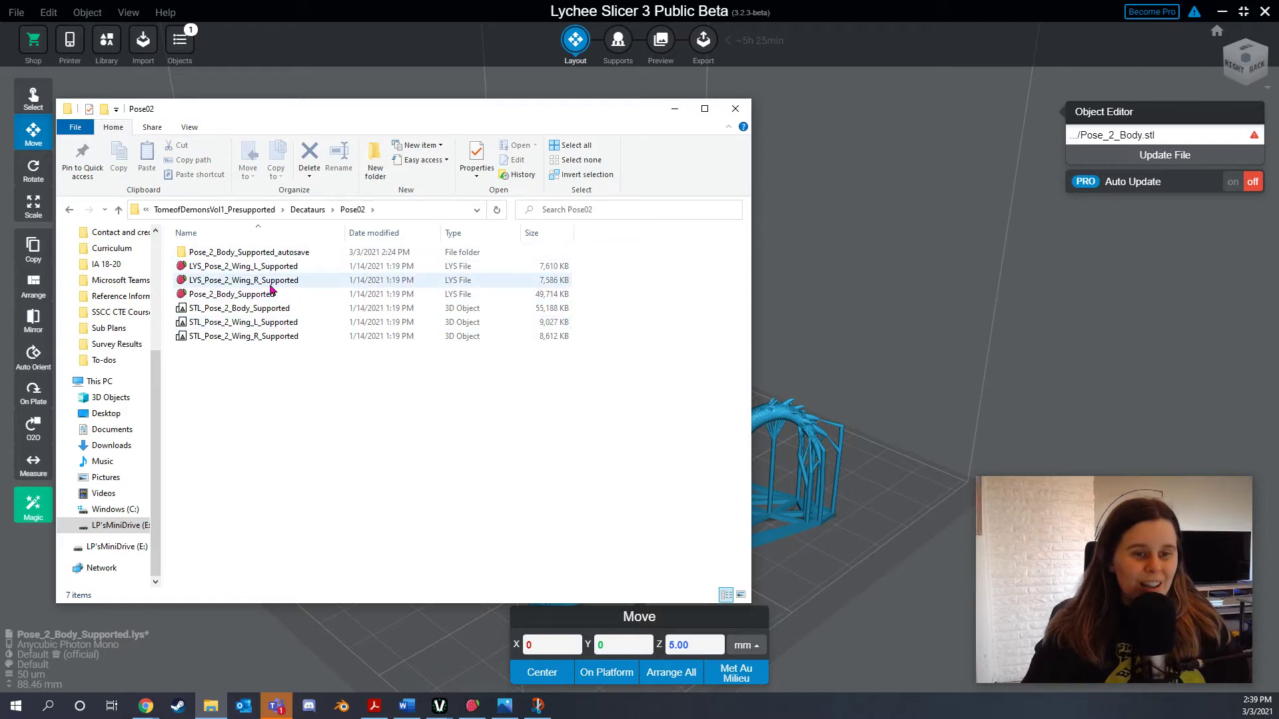
{"action": "left_click", "coordinate": [259, 309]}
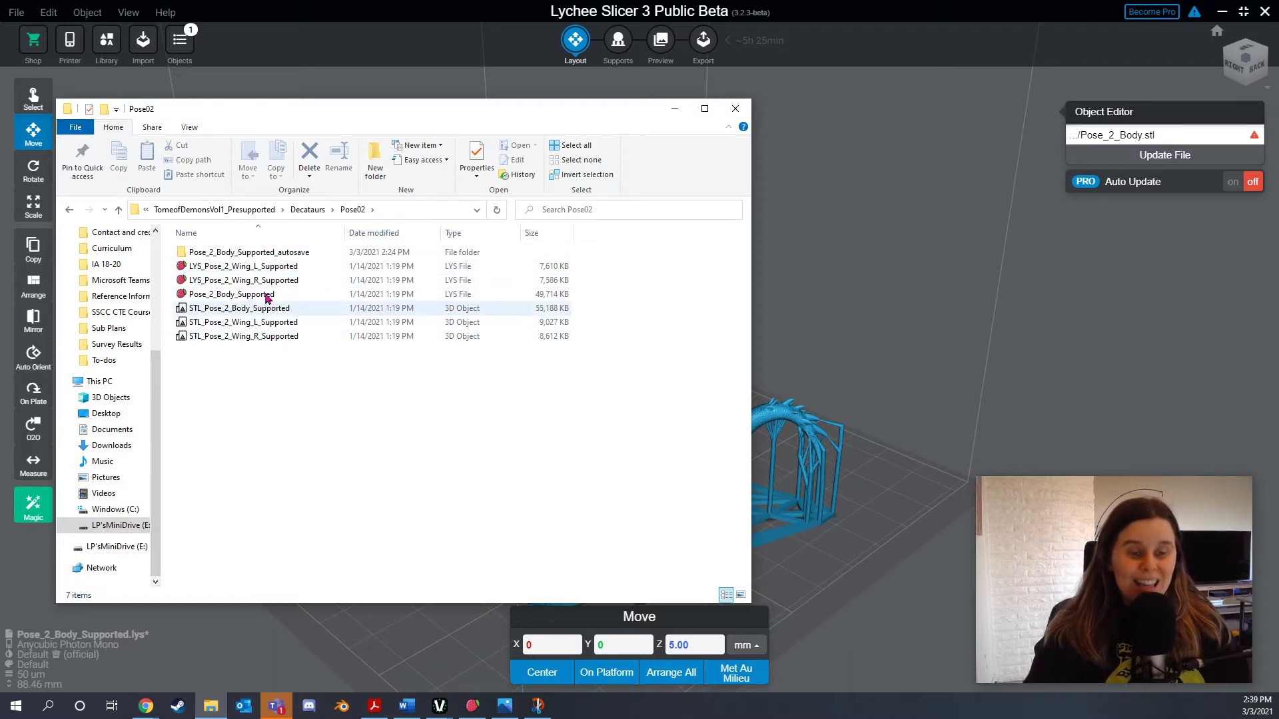
{"action": "left_click", "coordinate": [274, 323]}
{"action": "left_click", "coordinate": [288, 267]}
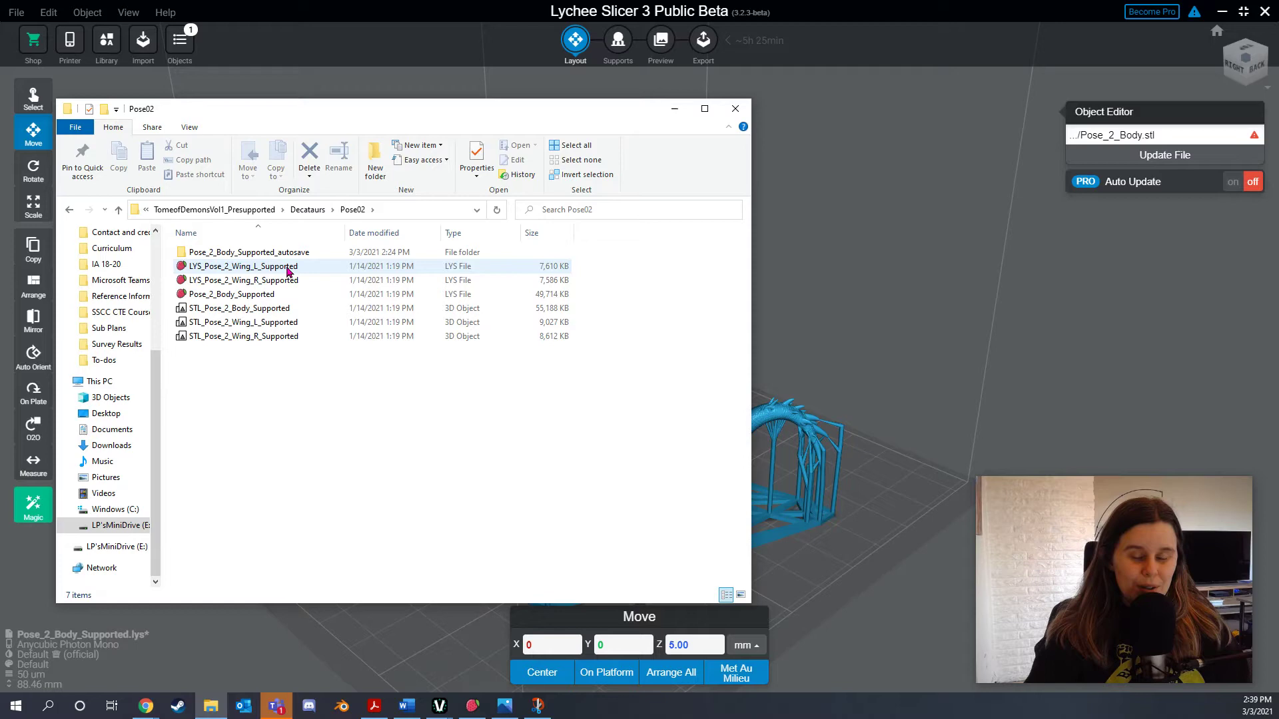
- Select the Pose_2_Body centaur model and switch to the Supports stage
{"action": "left_click", "coordinate": [925, 236]}
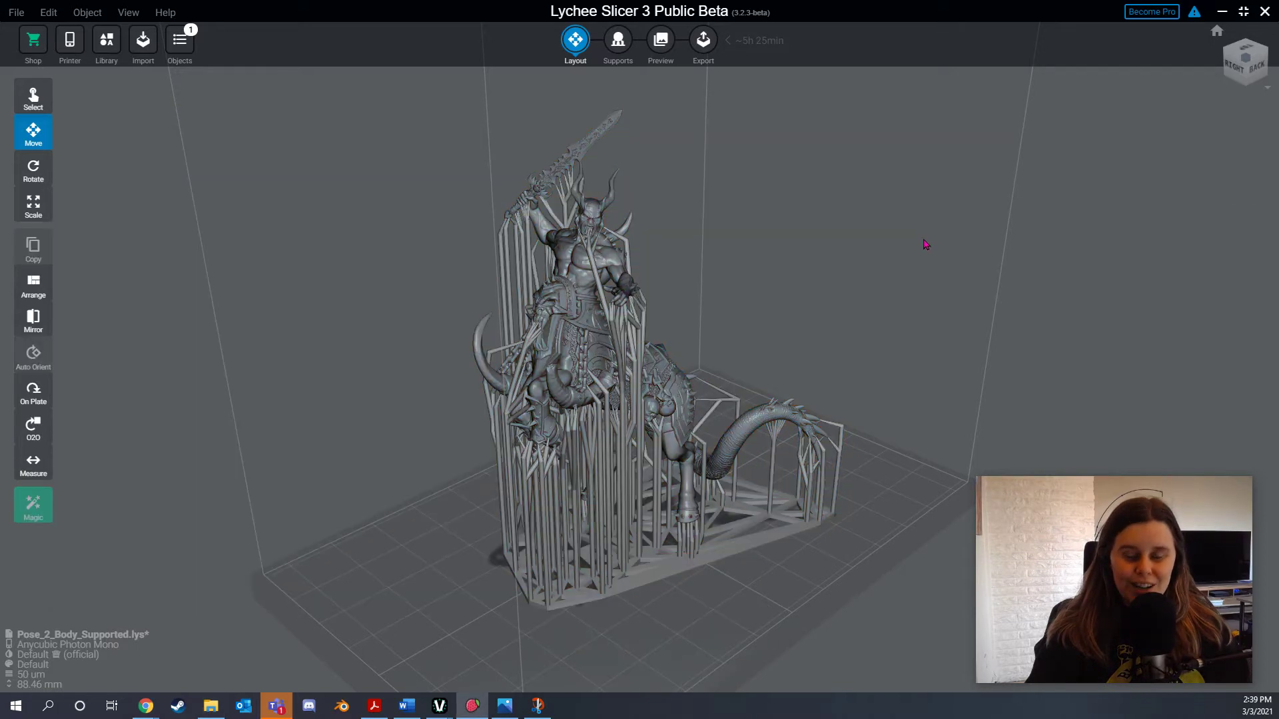
{"action": "left_click", "coordinate": [645, 324]}
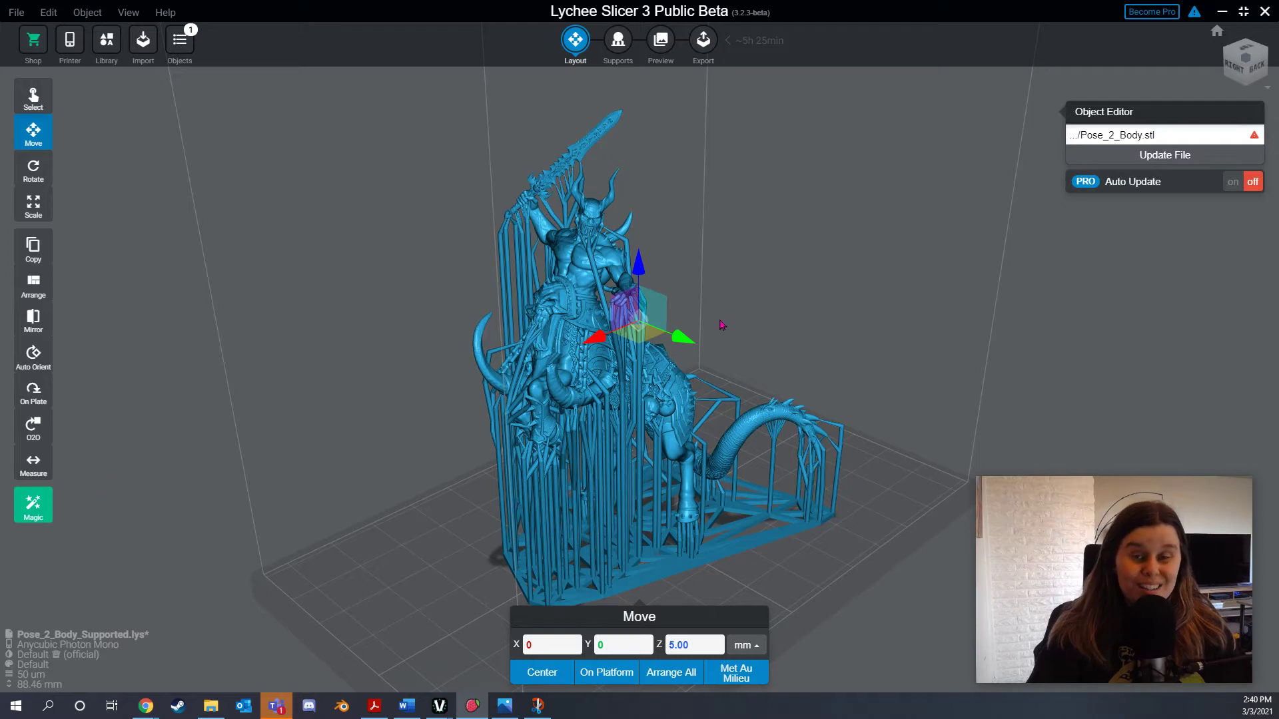
{"action": "left_click", "coordinate": [618, 42]}
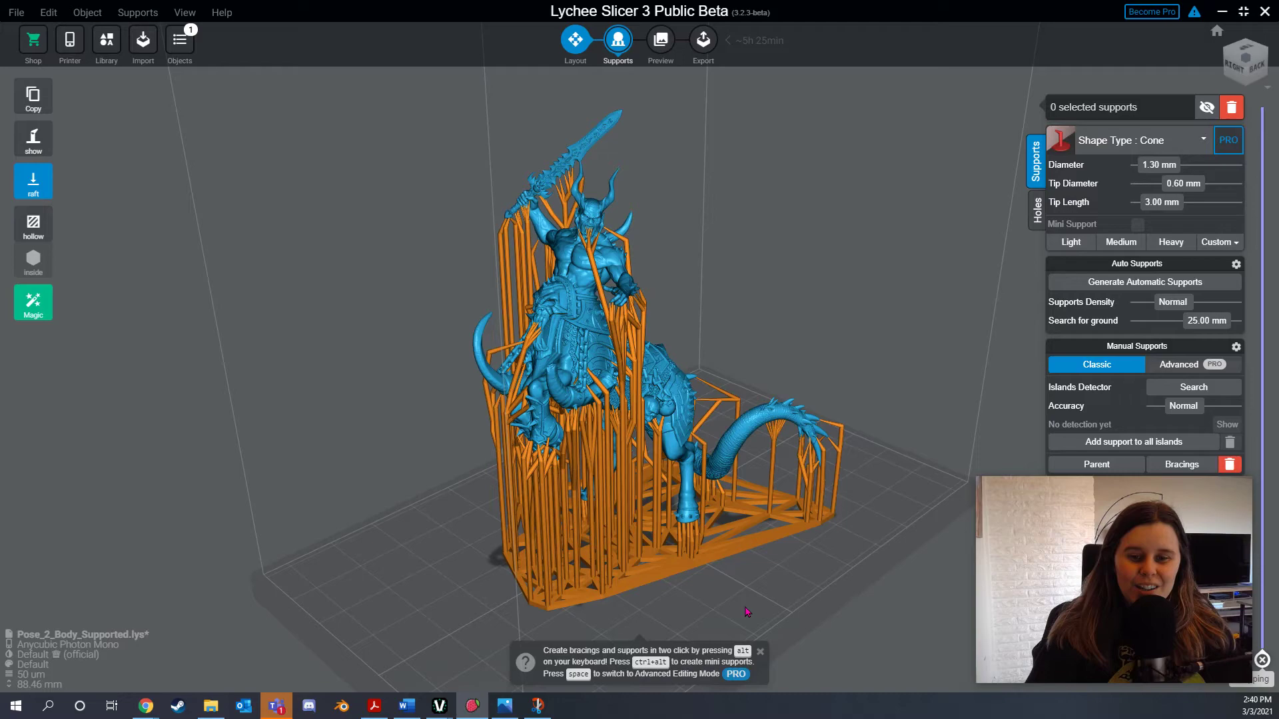
{"action": "right_click_drag", "start_coordinate": [745, 584], "coordinate": [710, 573]}
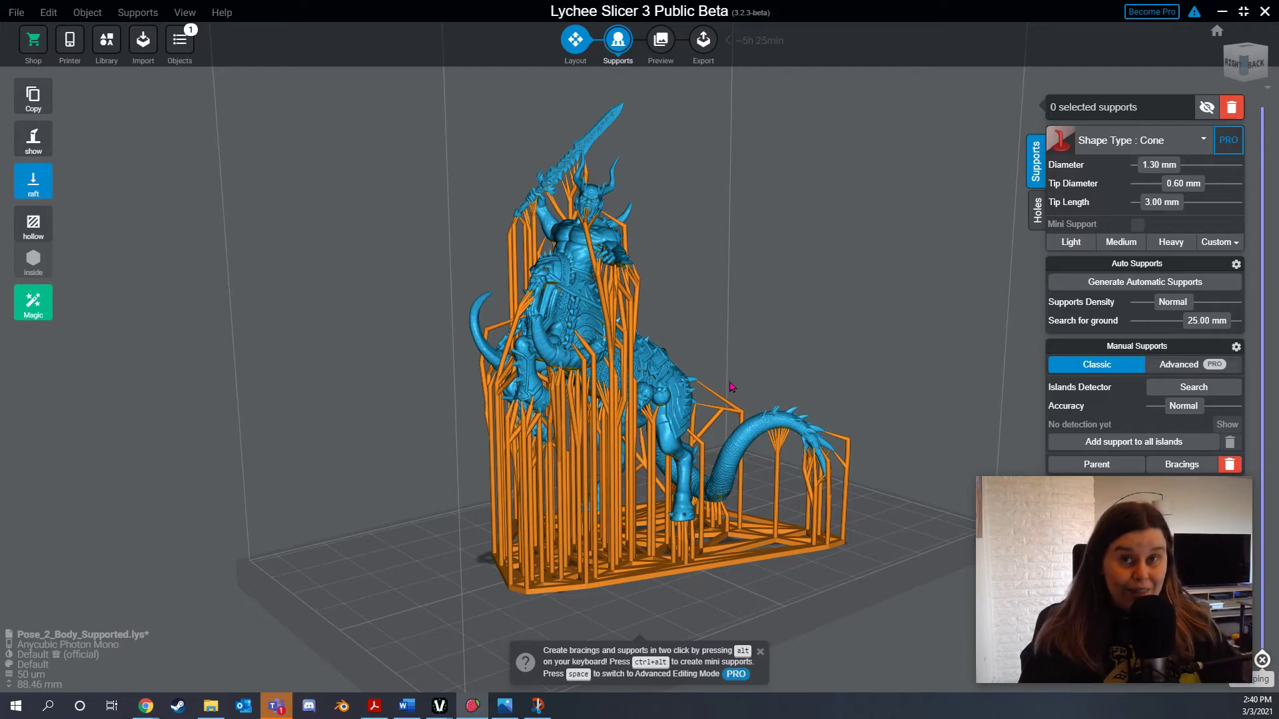
{"action": "key", "text": "ctrl+a"}
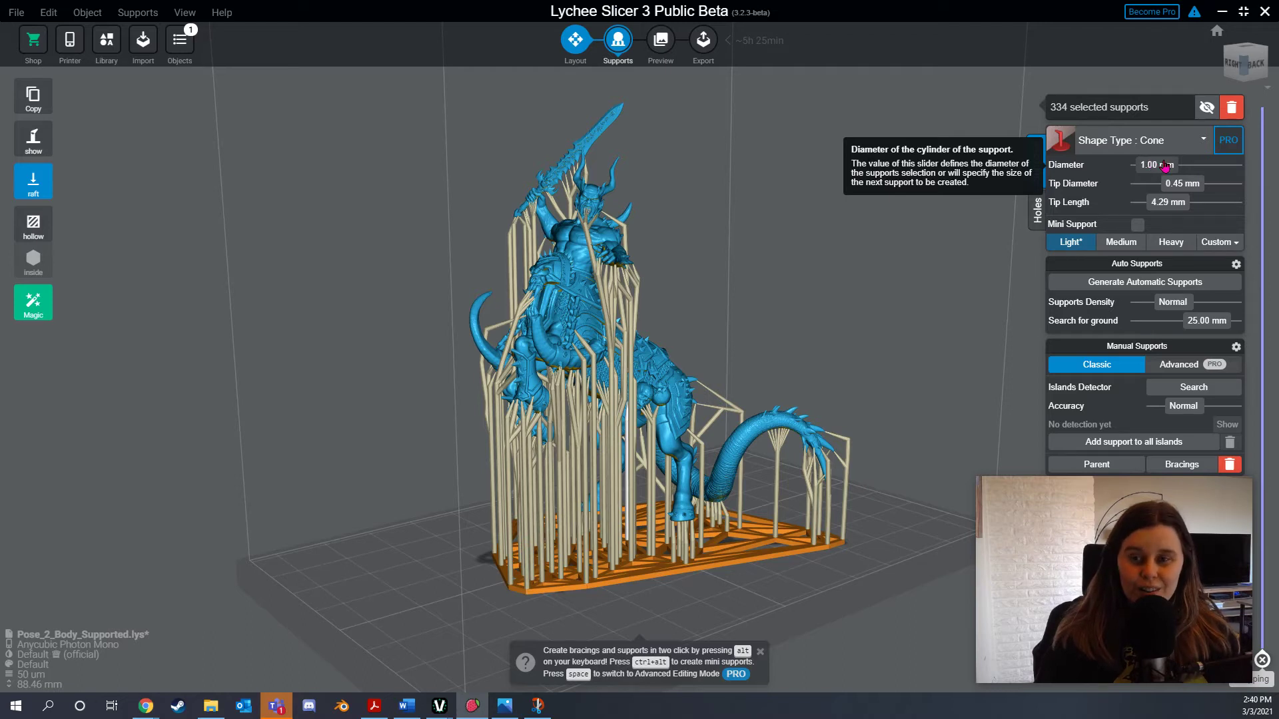
{"action": "left_click_drag", "start_coordinate": [1160, 168], "coordinate": [1164, 167]}
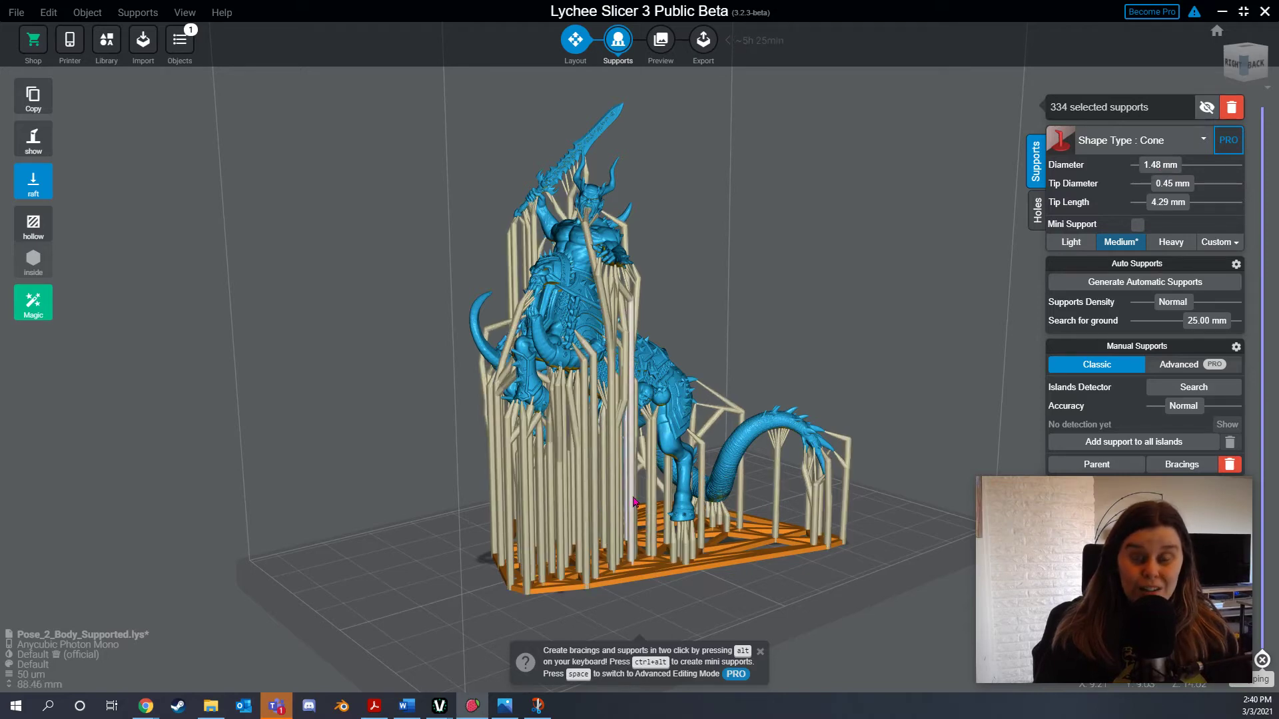
{"action": "left_click_drag", "start_coordinate": [1167, 171], "coordinate": [1163, 172]}
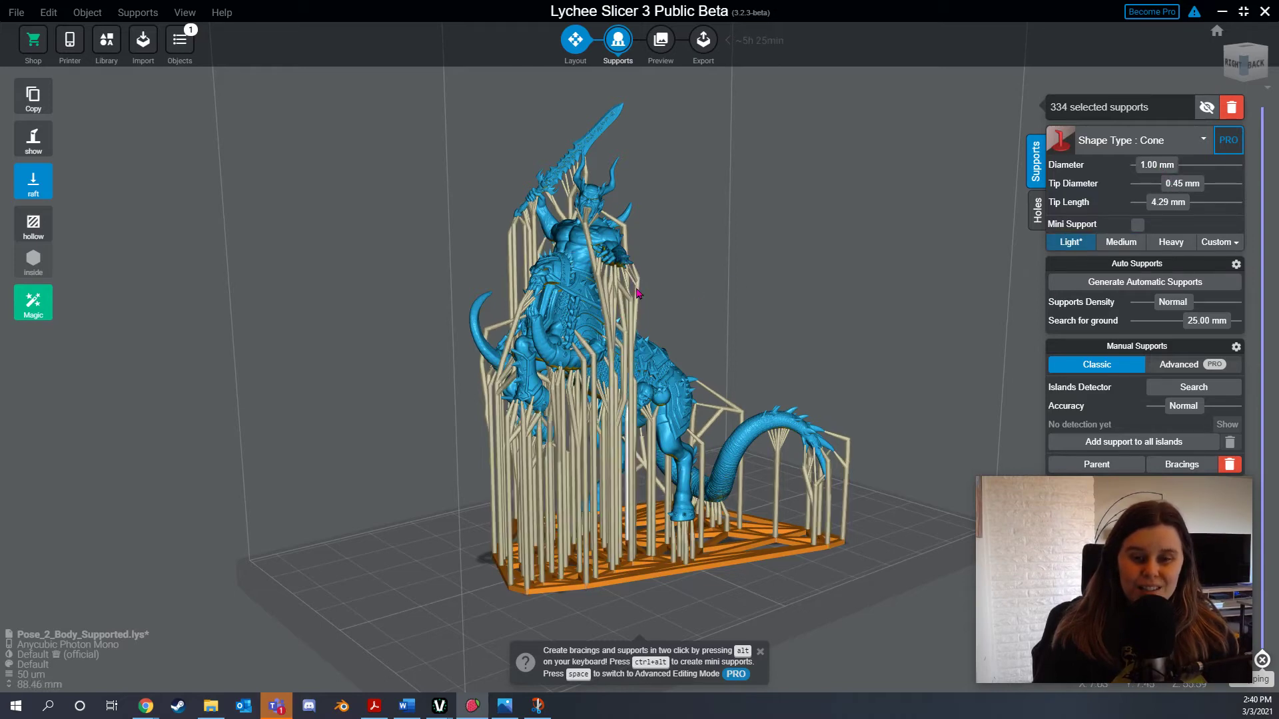
{"action": "scroll", "coordinate": [634, 292], "scroll_direction": "up", "scroll_amount": 4}
- Set the support tip diameter to 0.35 mm
{"action": "scroll", "coordinate": [634, 291], "scroll_direction": "up", "scroll_amount": 5}
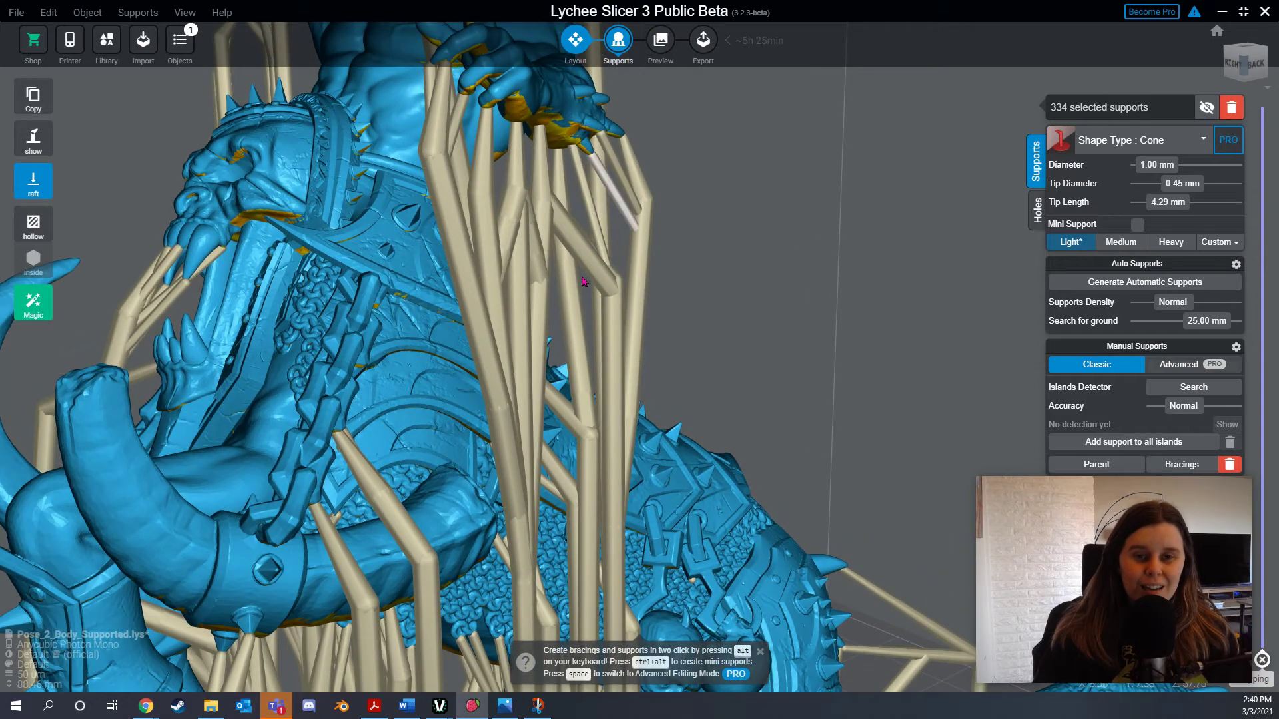
{"action": "scroll", "coordinate": [581, 282], "scroll_direction": "down", "scroll_amount": 3}
{"action": "left_click_drag", "start_coordinate": [581, 282], "coordinate": [641, 286]}
{"action": "scroll", "coordinate": [641, 287], "scroll_direction": "up", "scroll_amount": 3}
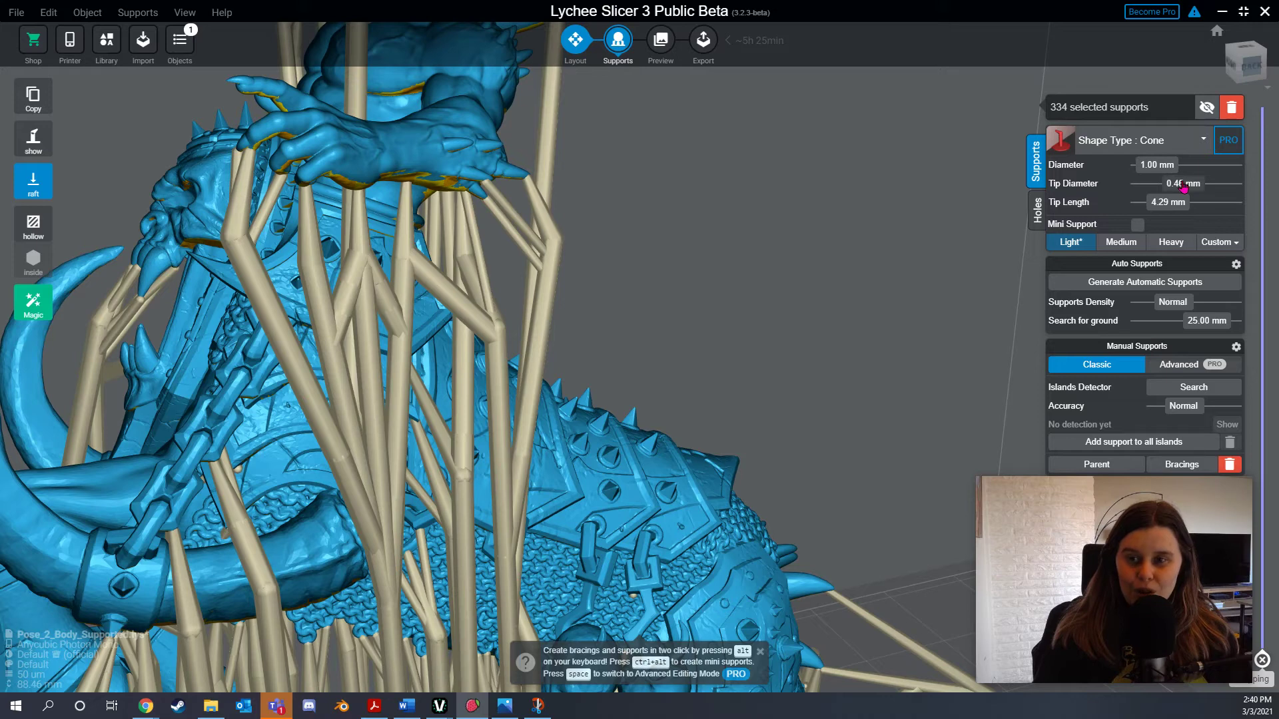
{"action": "left_click_drag", "start_coordinate": [1183, 187], "coordinate": [1187, 187]}
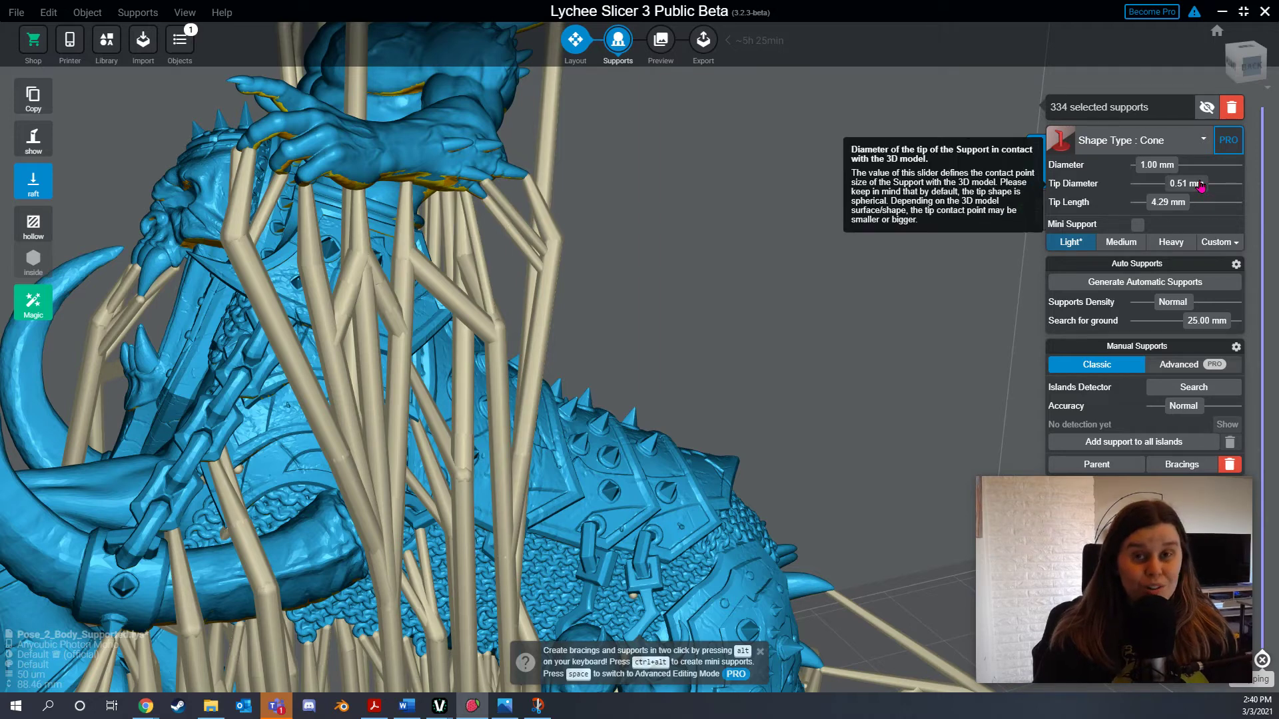
{"action": "left_click_drag", "start_coordinate": [1201, 188], "coordinate": [1178, 187]}
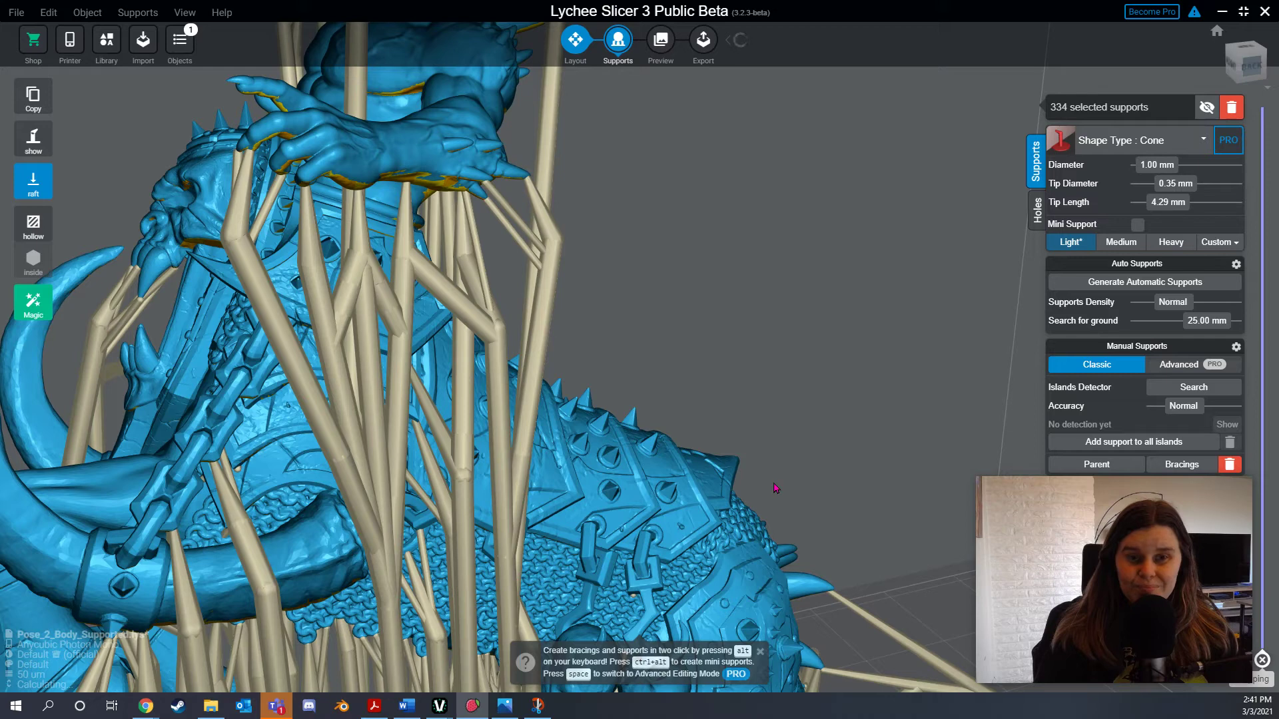
- Shorten the support tip length to 2.54 mm and check the supports from a low side view
{"action": "left_click_drag", "start_coordinate": [702, 471], "coordinate": [588, 457]}
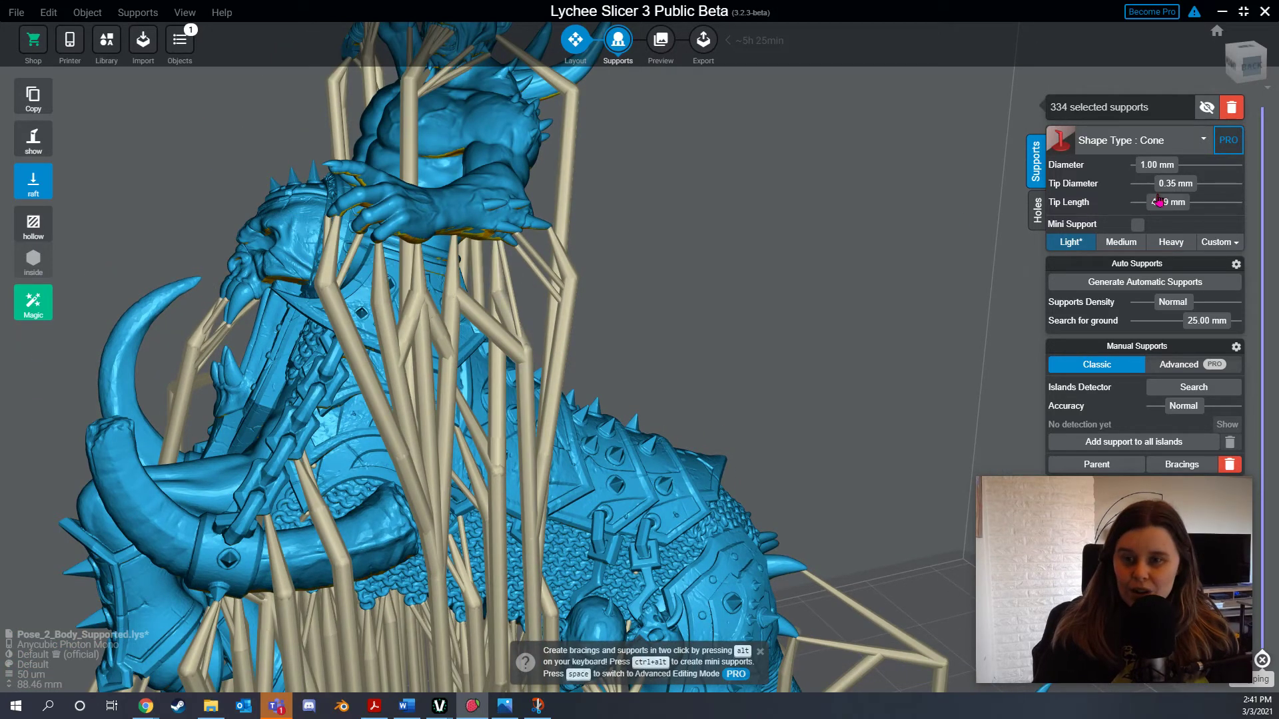
{"action": "left_click_drag", "start_coordinate": [1168, 202], "coordinate": [1159, 211]}
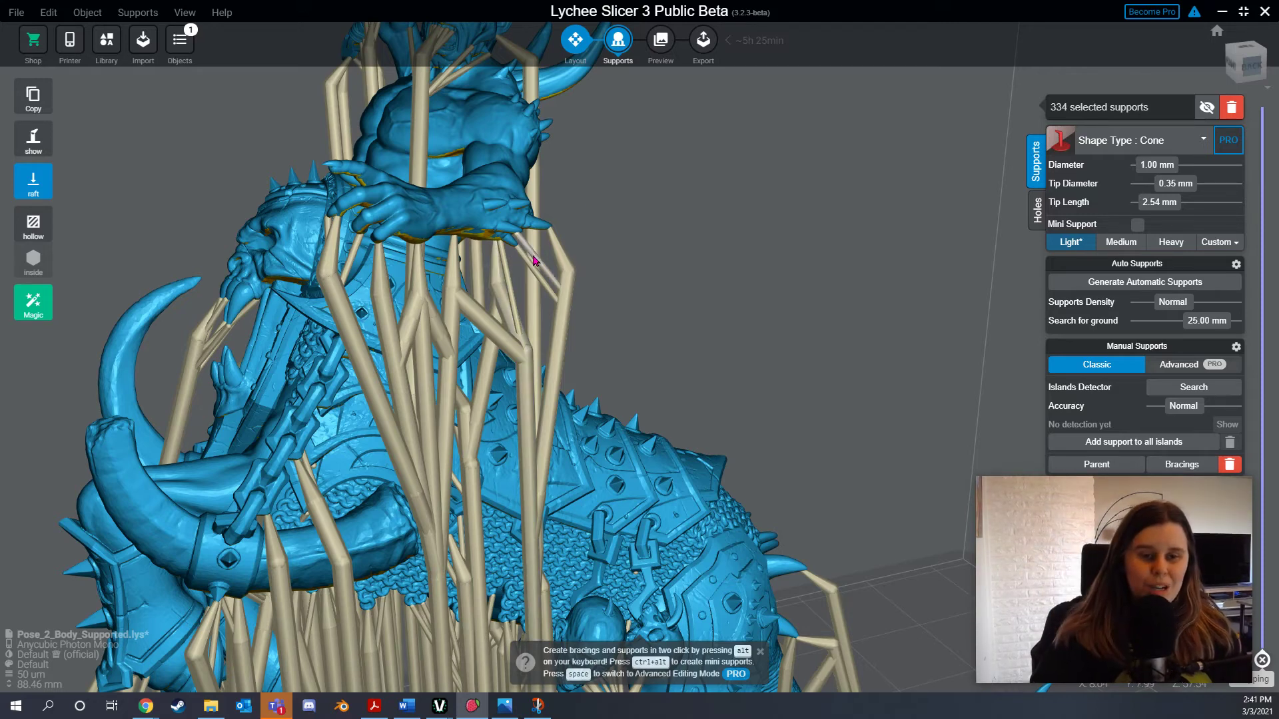
{"action": "right_click_drag", "start_coordinate": [629, 330], "coordinate": [623, 400]}
{"action": "scroll", "coordinate": [635, 391], "scroll_direction": "down", "scroll_amount": 5}
{"action": "scroll", "coordinate": [618, 349], "scroll_direction": "up", "scroll_amount": 3}
{"action": "right_click_drag", "start_coordinate": [618, 350], "coordinate": [706, 486]}
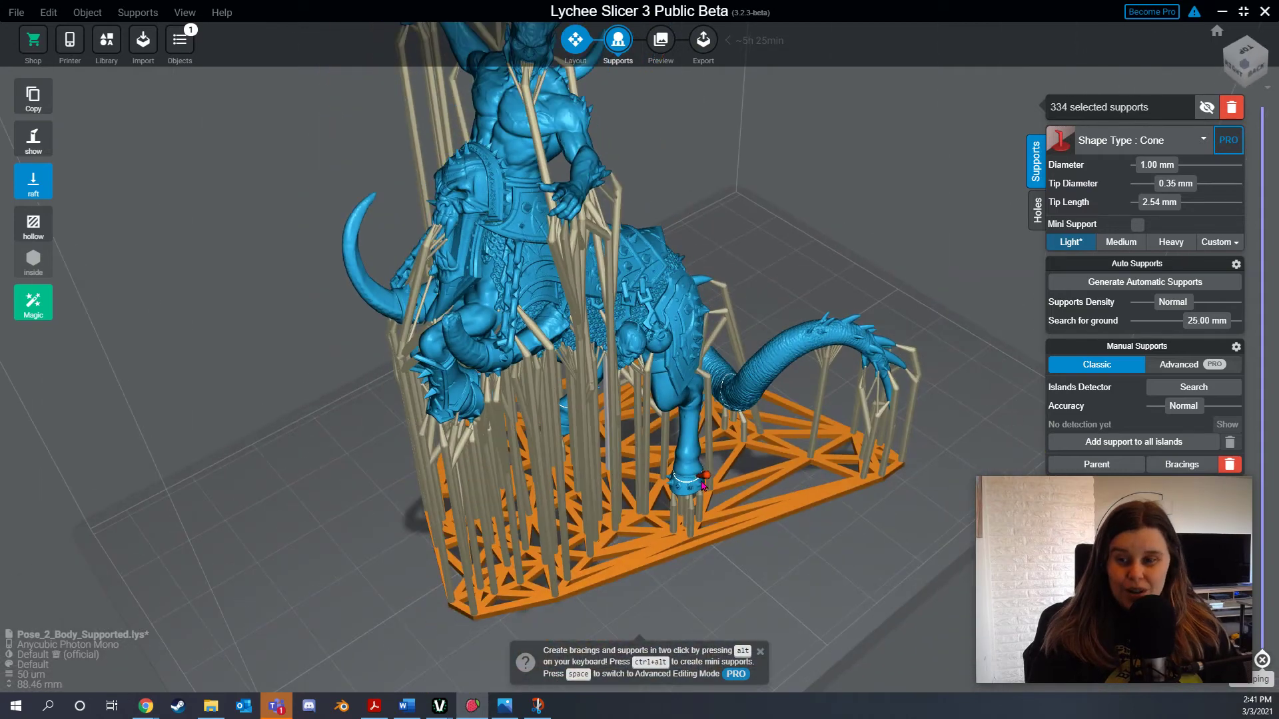
- Add 454 zigzag bracings between the supports and orbit around the braced model
{"action": "left_click", "coordinate": [1181, 465]}
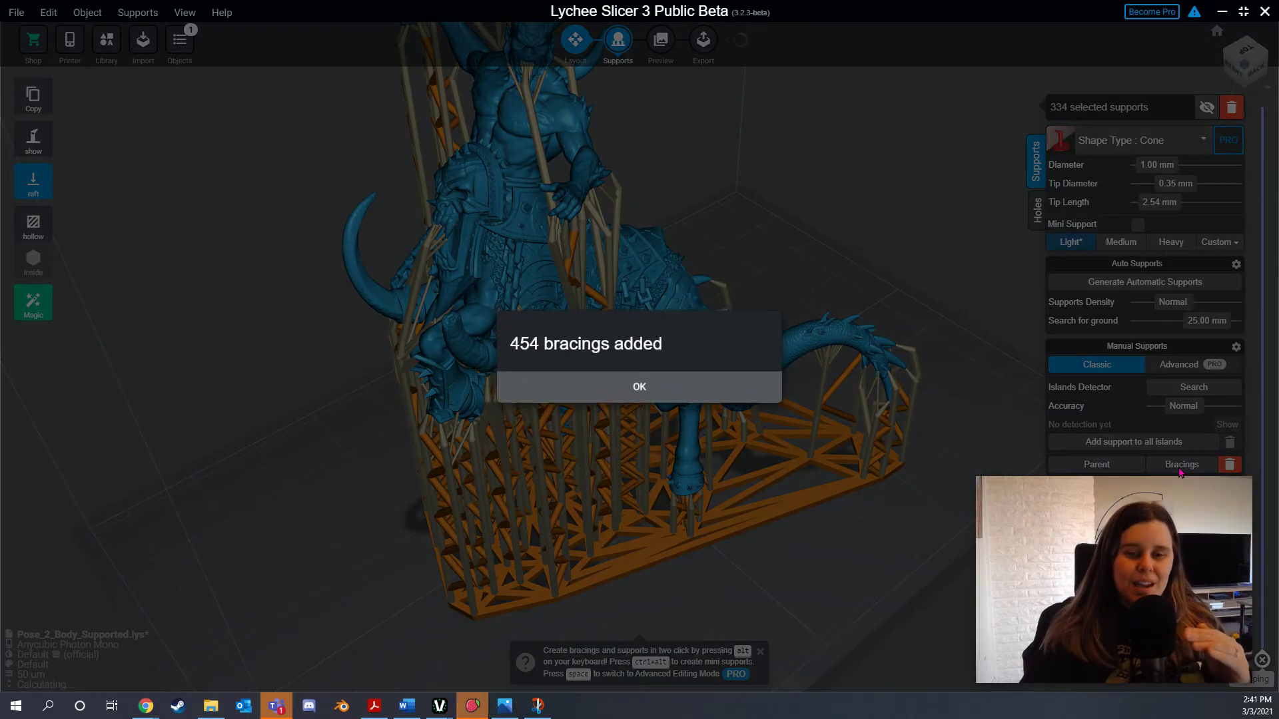
{"action": "left_click", "coordinate": [732, 378]}
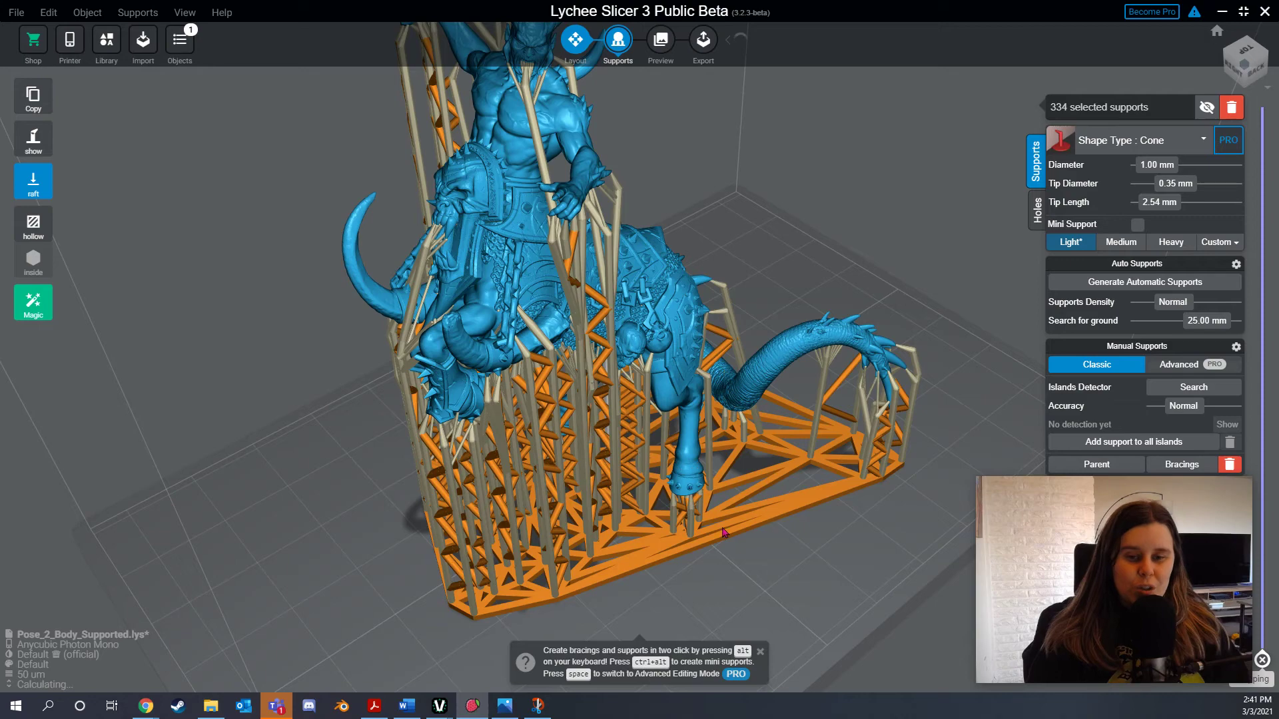
{"action": "right_click_drag", "start_coordinate": [726, 533], "coordinate": [646, 469]}
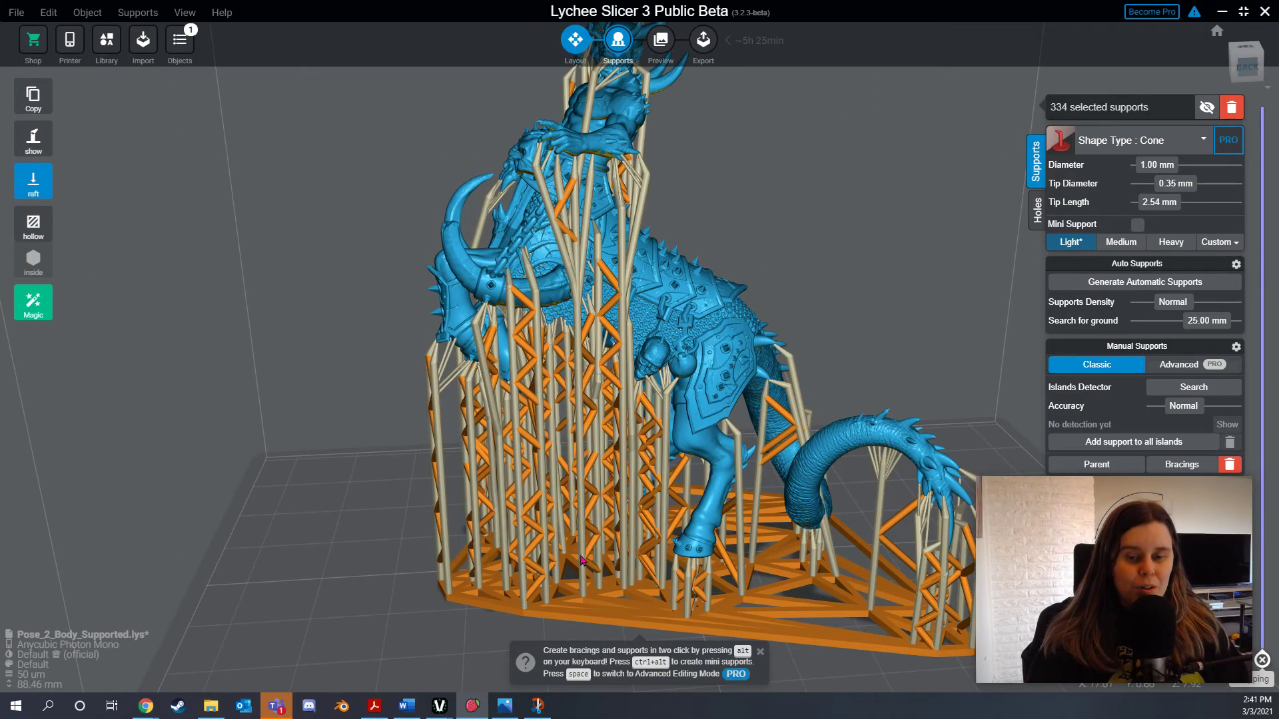
{"action": "right_click_drag", "start_coordinate": [510, 400], "coordinate": [718, 590]}
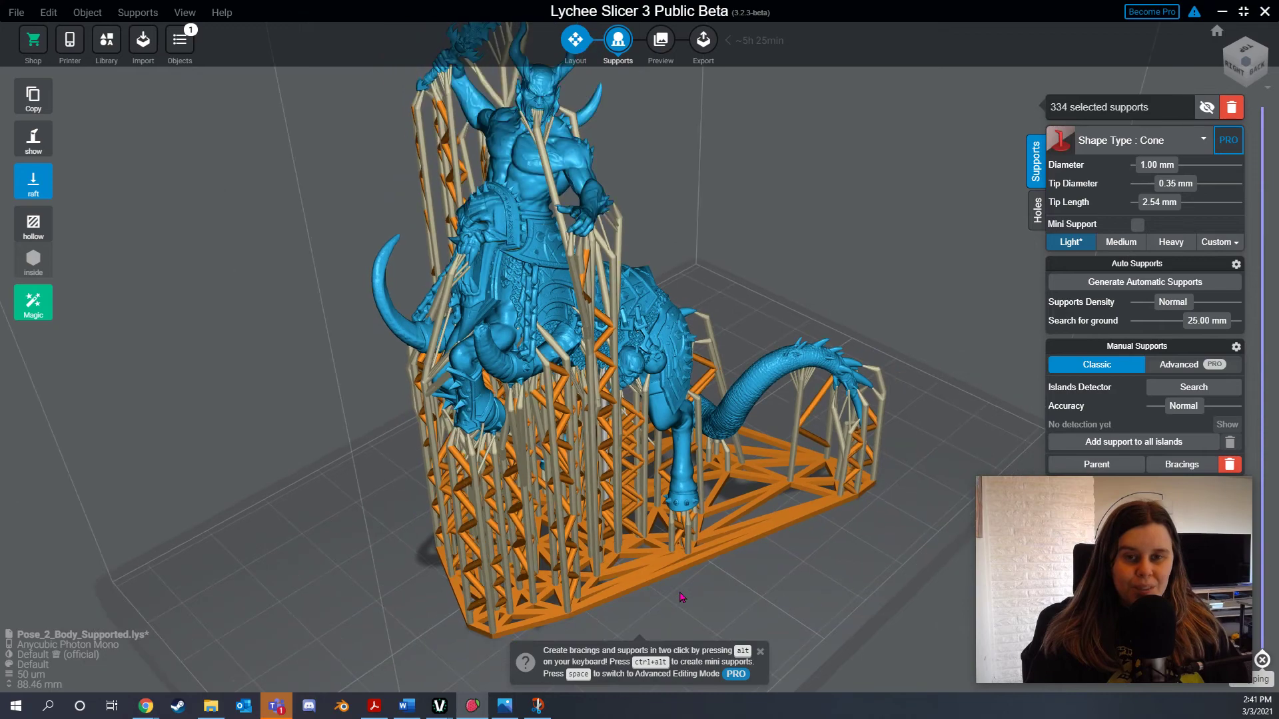
{"action": "right_click_drag", "start_coordinate": [658, 537], "coordinate": [666, 530]}
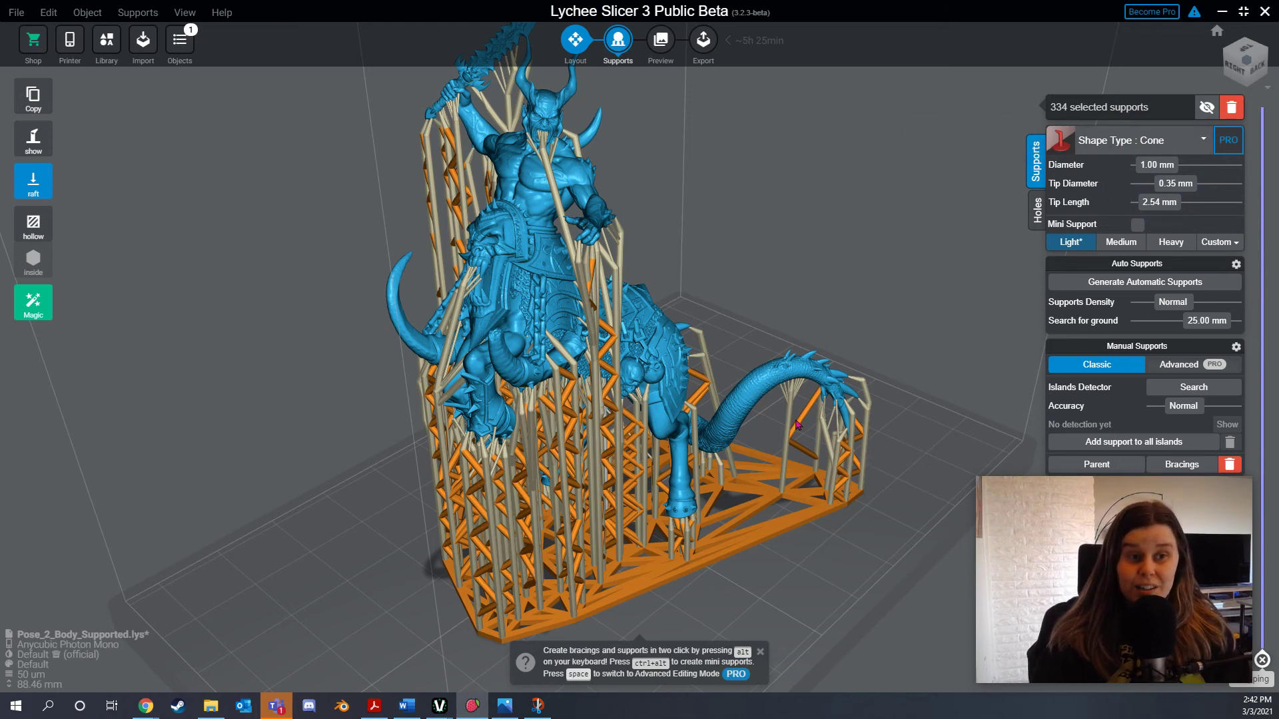
{"action": "left_click", "coordinate": [16, 12]}
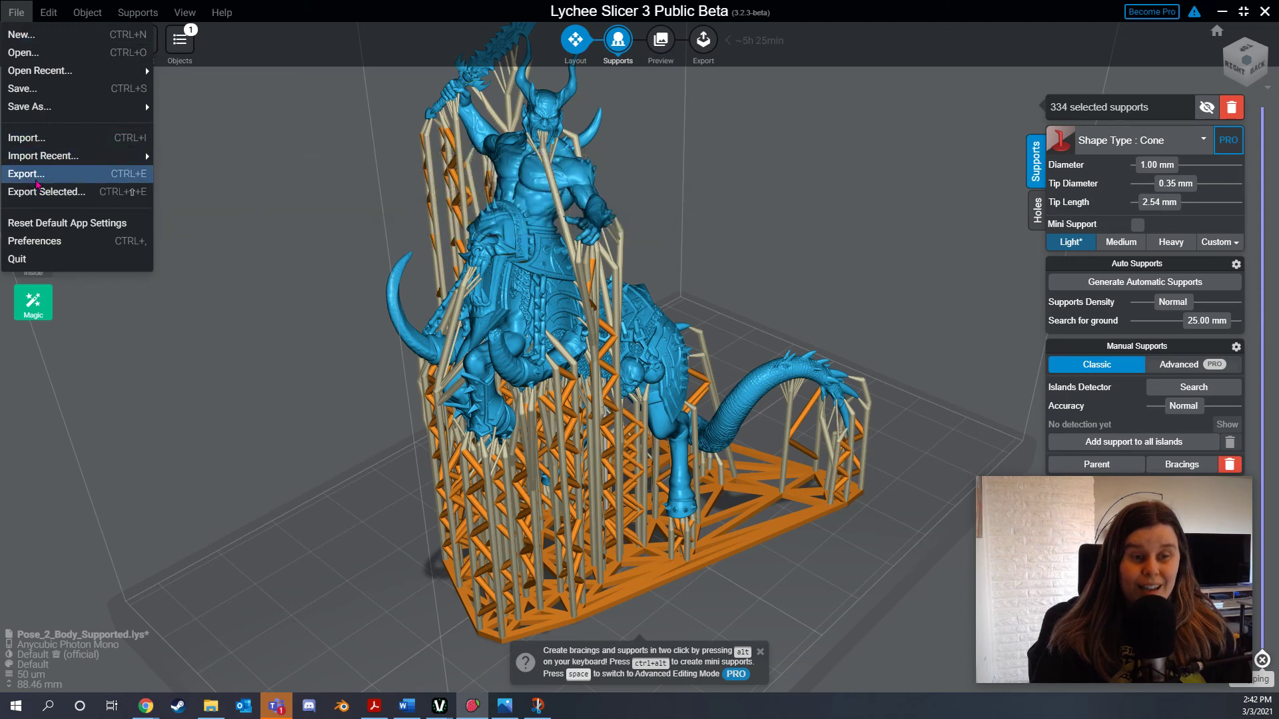
{"action": "left_click", "coordinate": [35, 175]}
{"action": "left_click", "coordinate": [624, 10]}
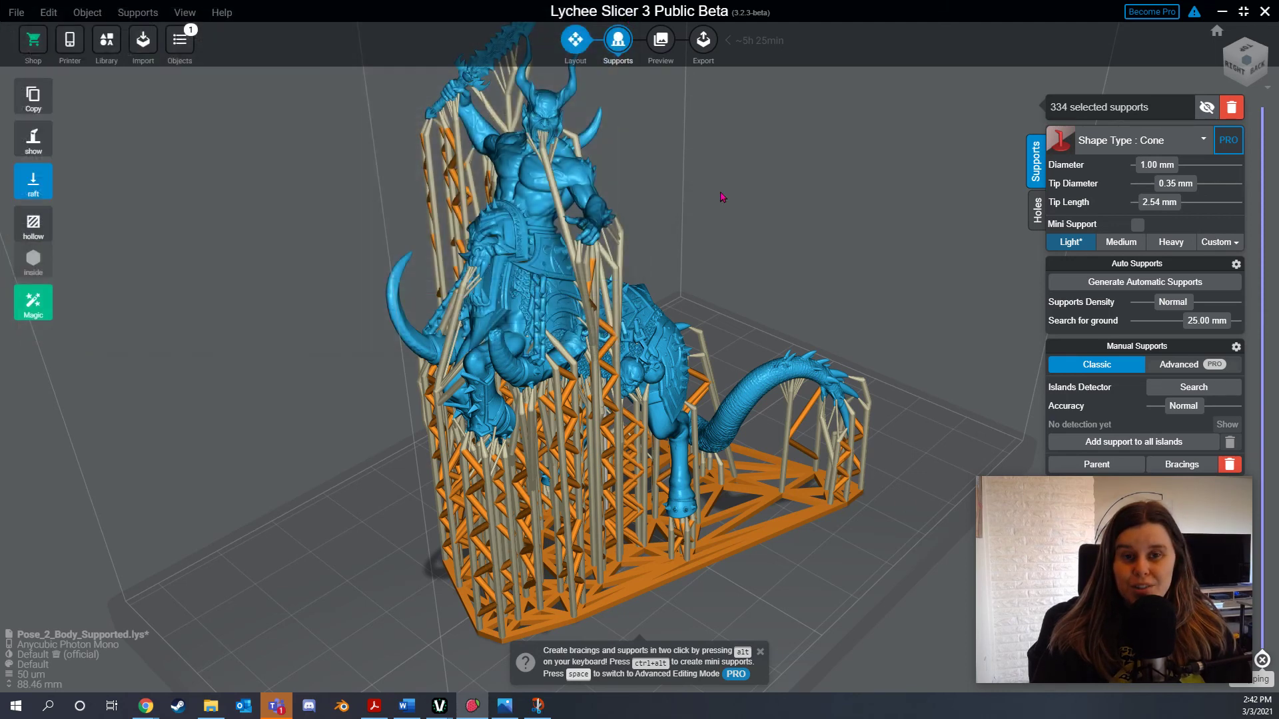